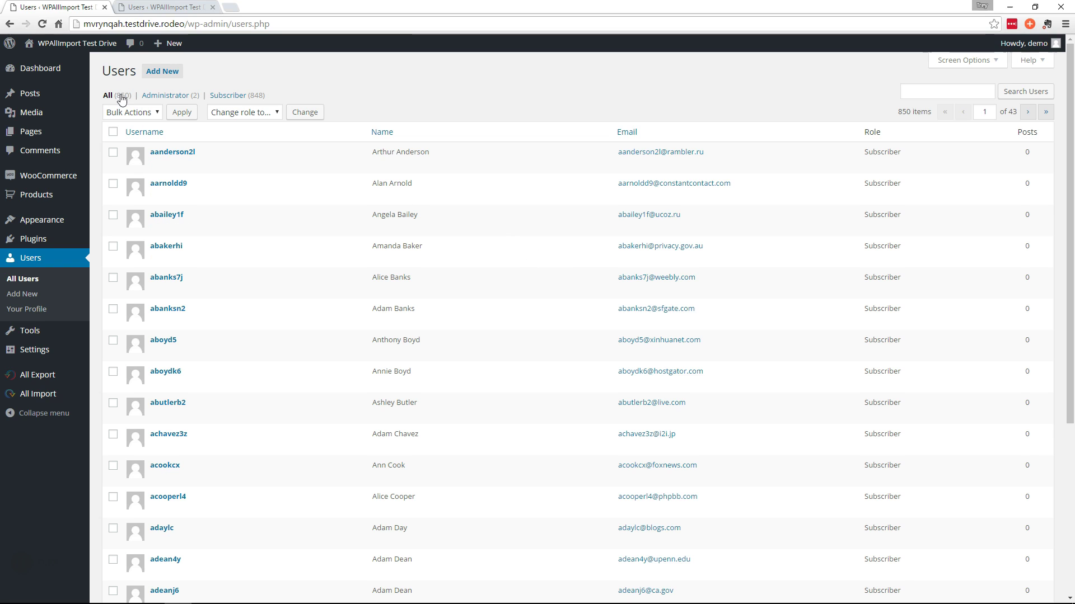
# Start a new WP All Export export with Users as the content type.
pyautogui.hotkey('ctrl', 'Tab')
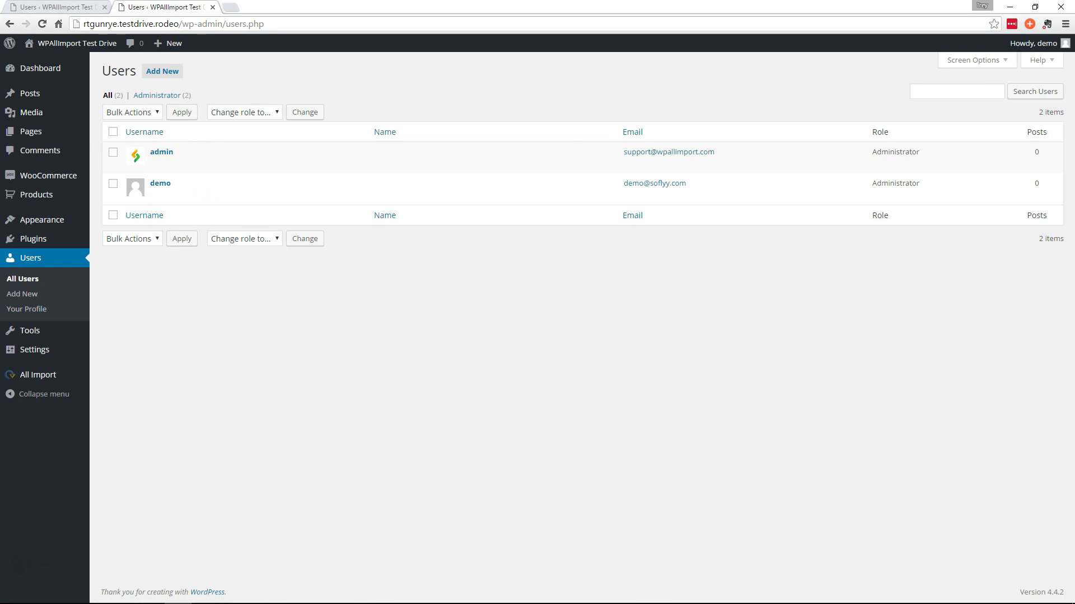
pyautogui.hotkey('ctrl', 'shift', 'Tab')
pyautogui.moveTo(62, 382)
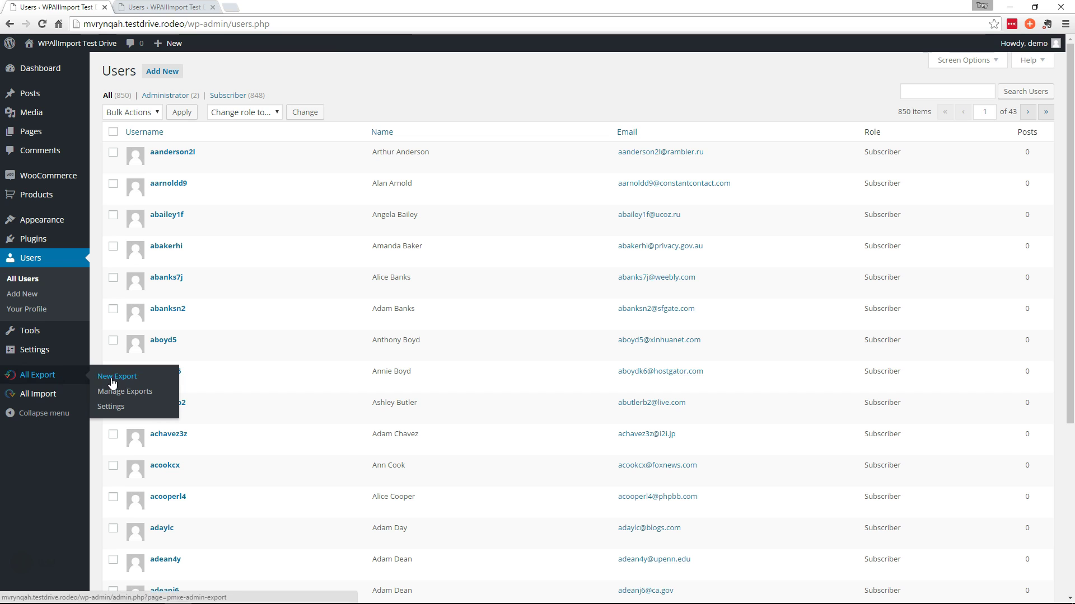
pyautogui.click(111, 377)
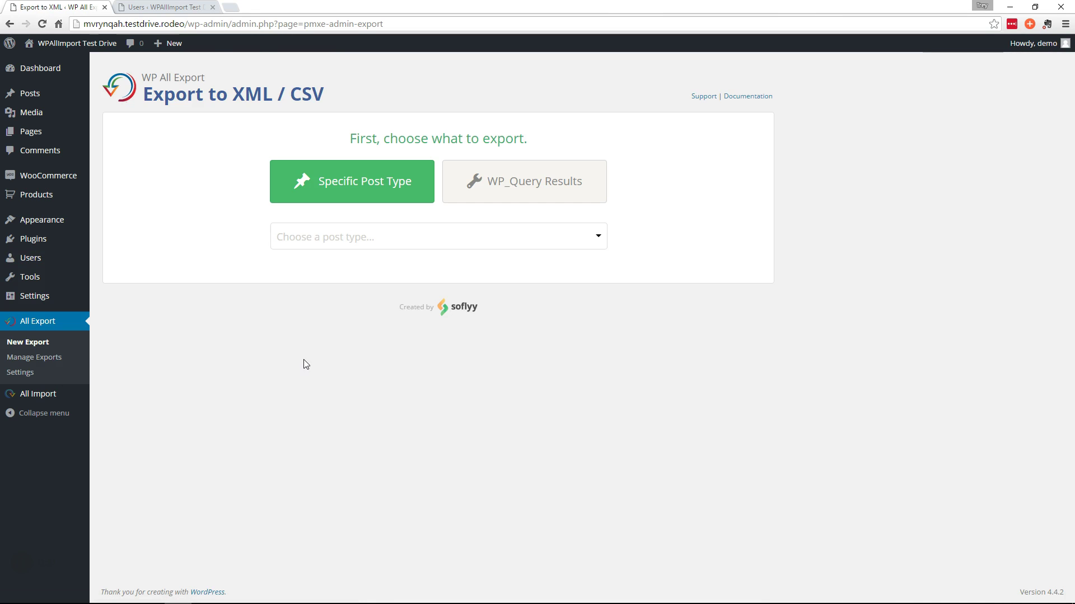
pyautogui.click(353, 243)
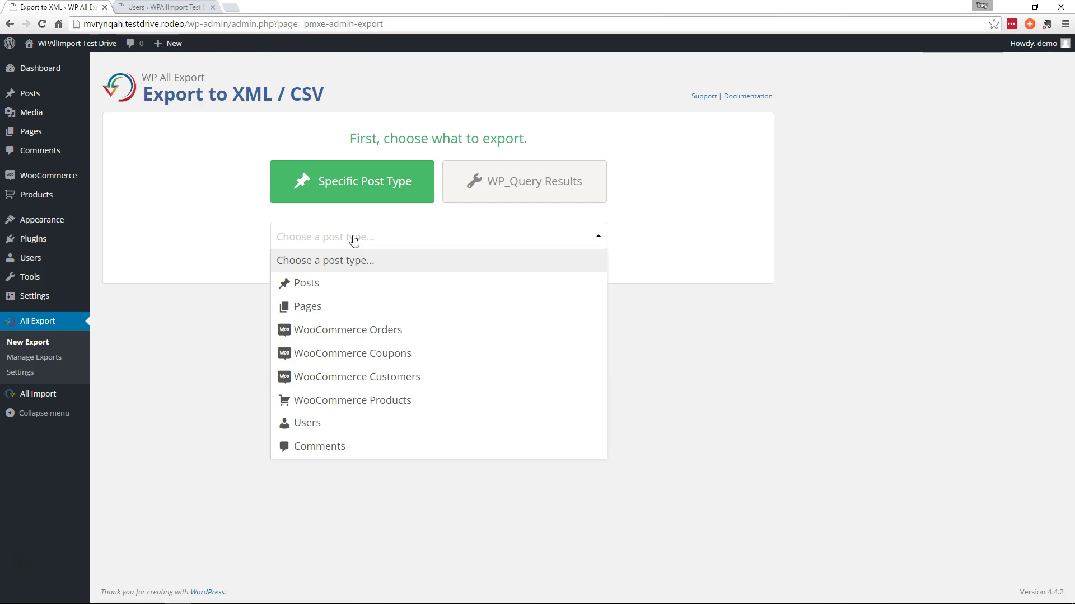
pyautogui.click(331, 426)
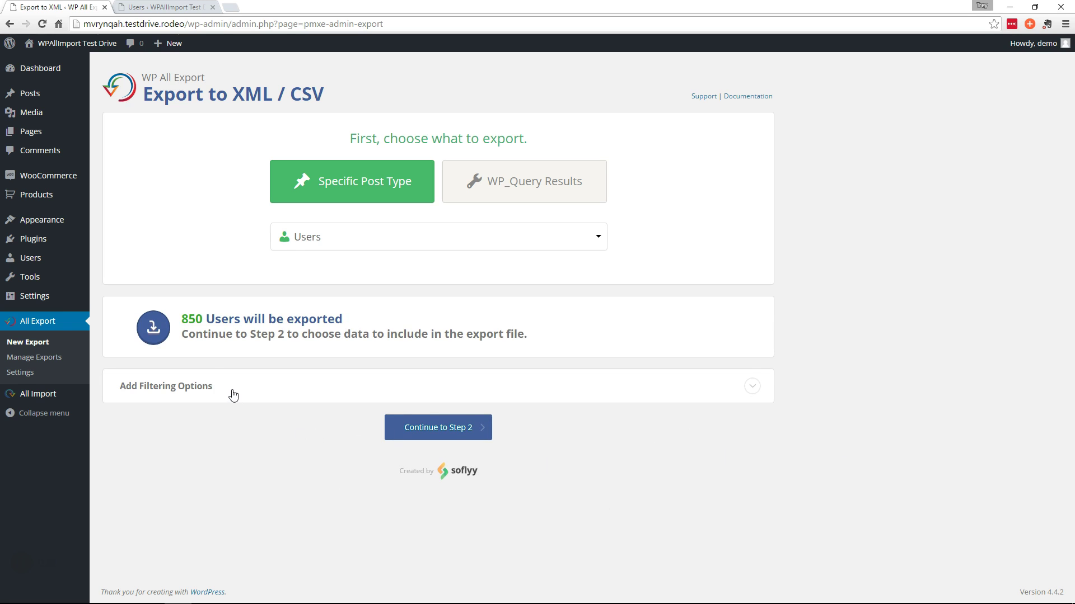
# Add the filter rule User Role doesn't contain administrator, leaving 848 users to export.
pyautogui.click(233, 396)
pyautogui.scroll(-1, 260, 475)
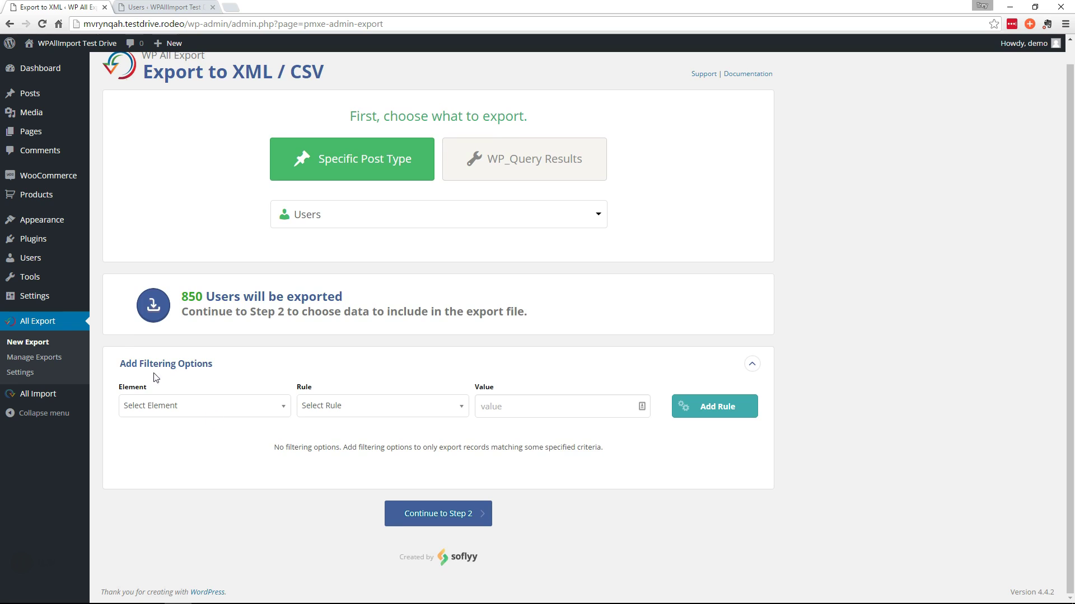
pyautogui.click(281, 410)
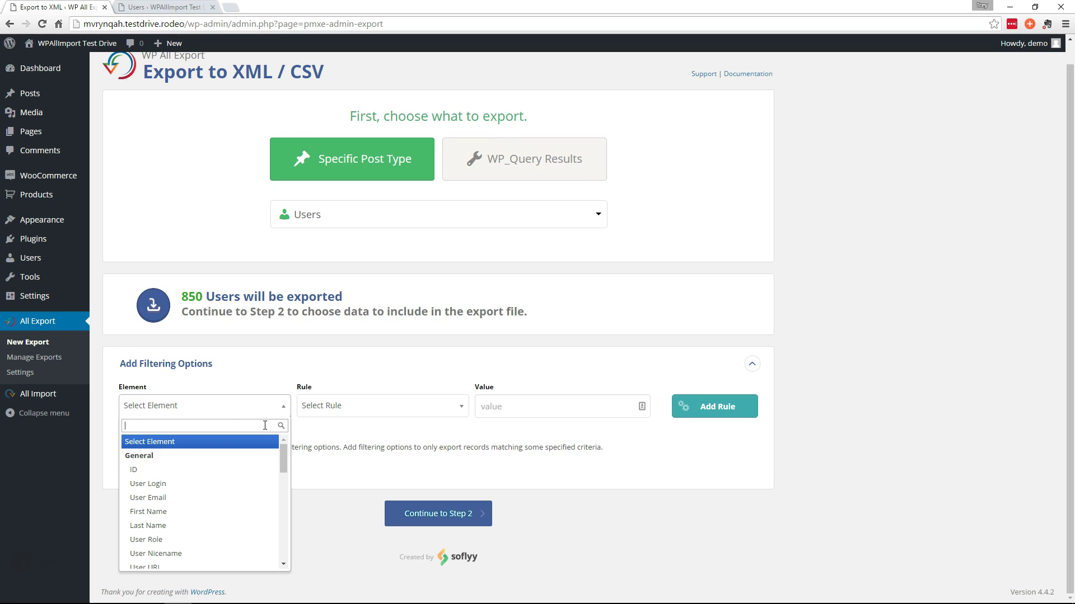
pyautogui.scroll(-1, 228, 521)
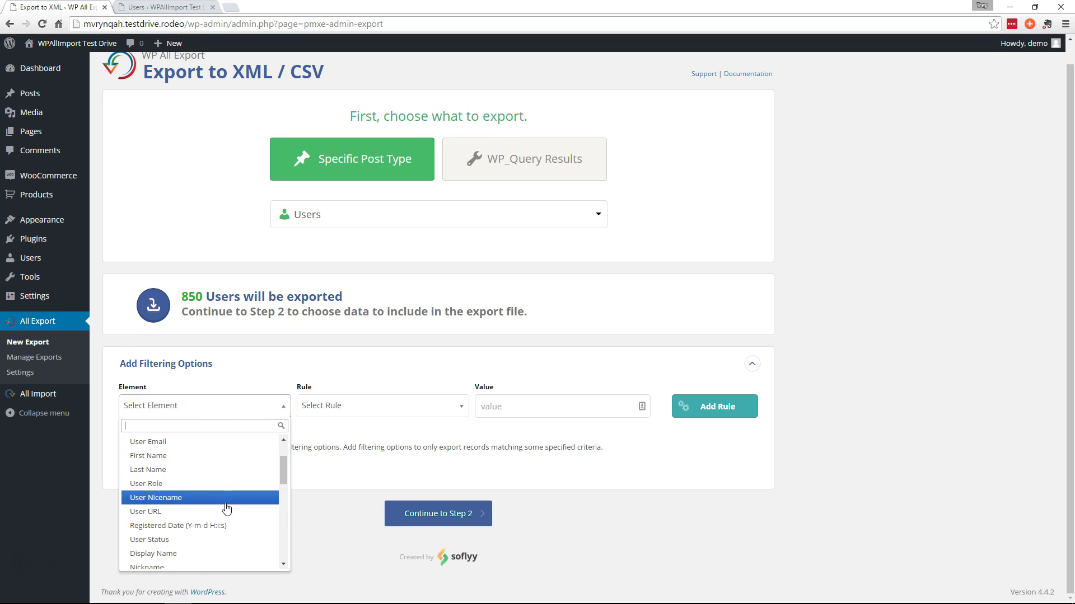
pyautogui.click(169, 485)
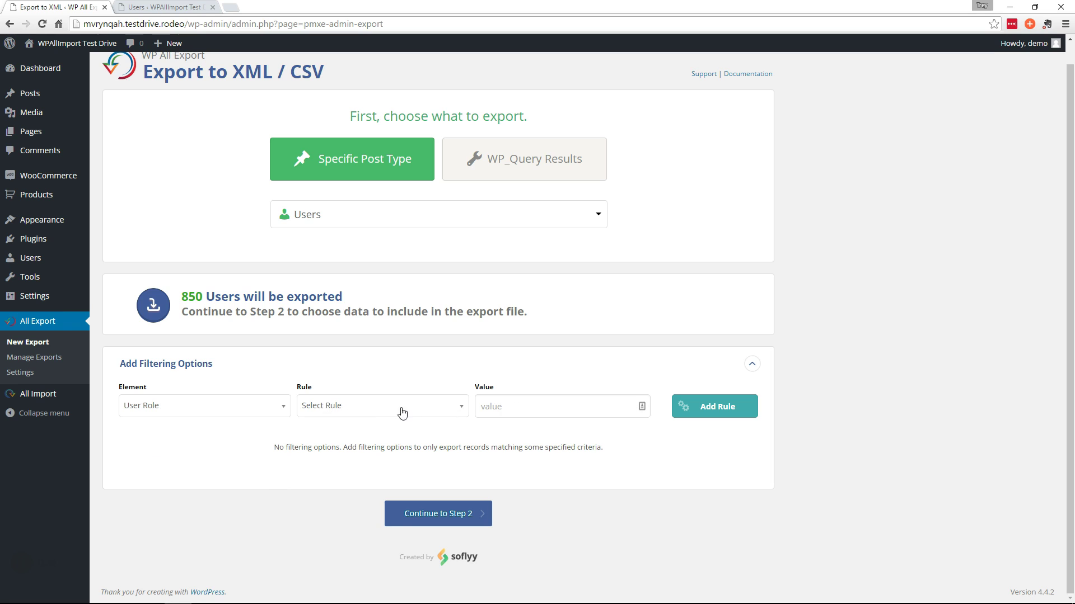
pyautogui.click(333, 415)
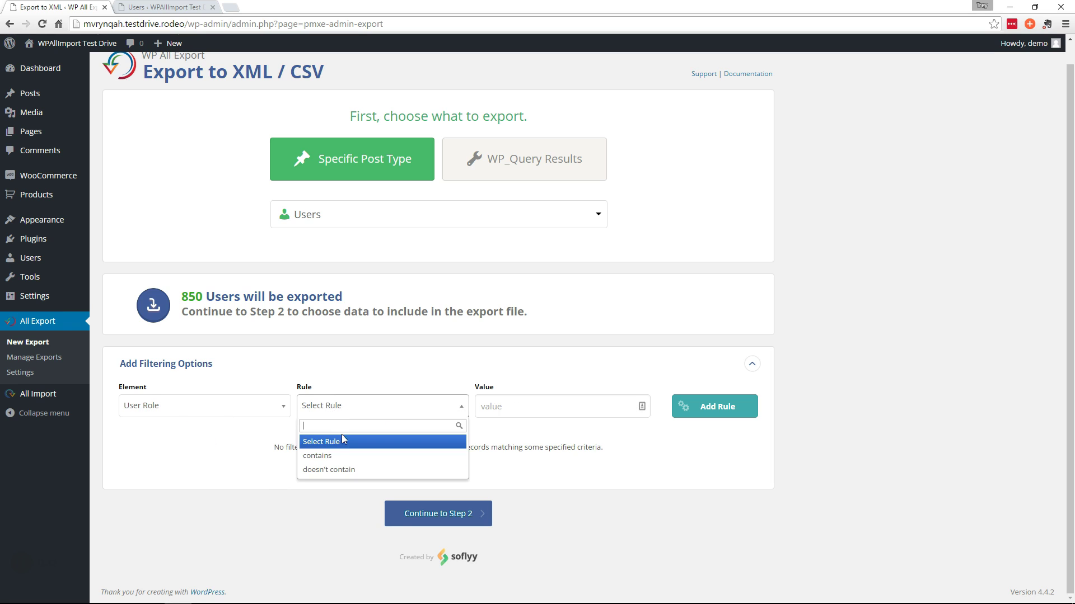
pyautogui.click(338, 473)
pyautogui.click(501, 412)
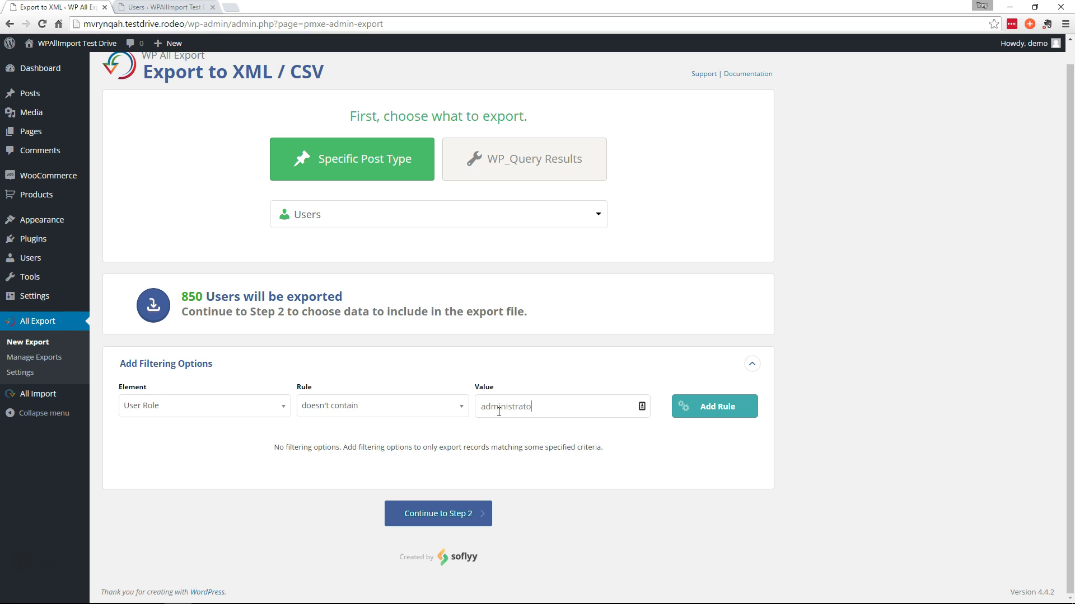
pyautogui.click(722, 406)
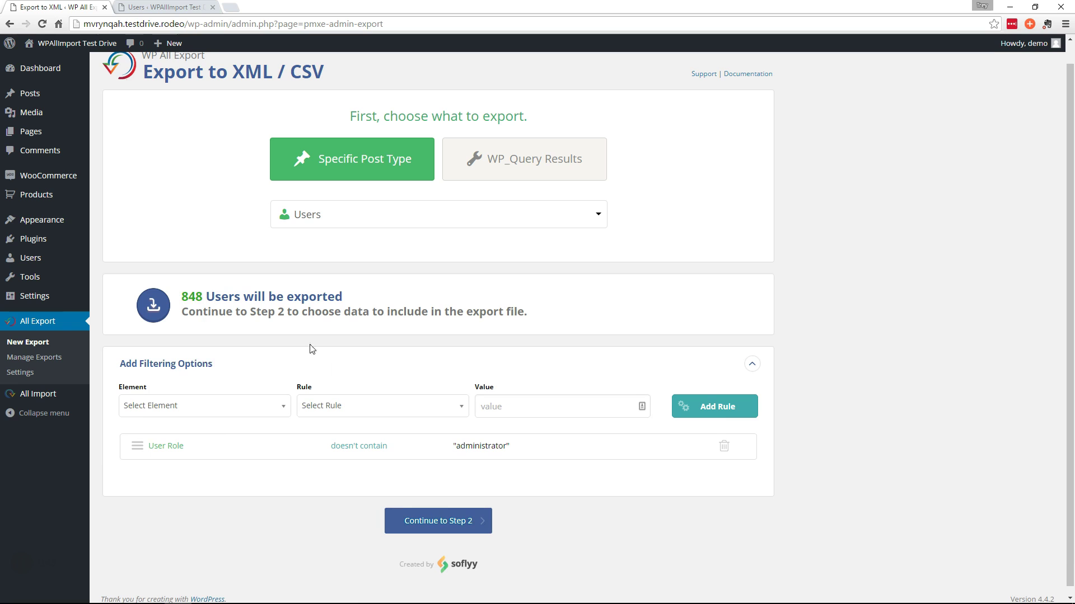
pyautogui.click(449, 528)
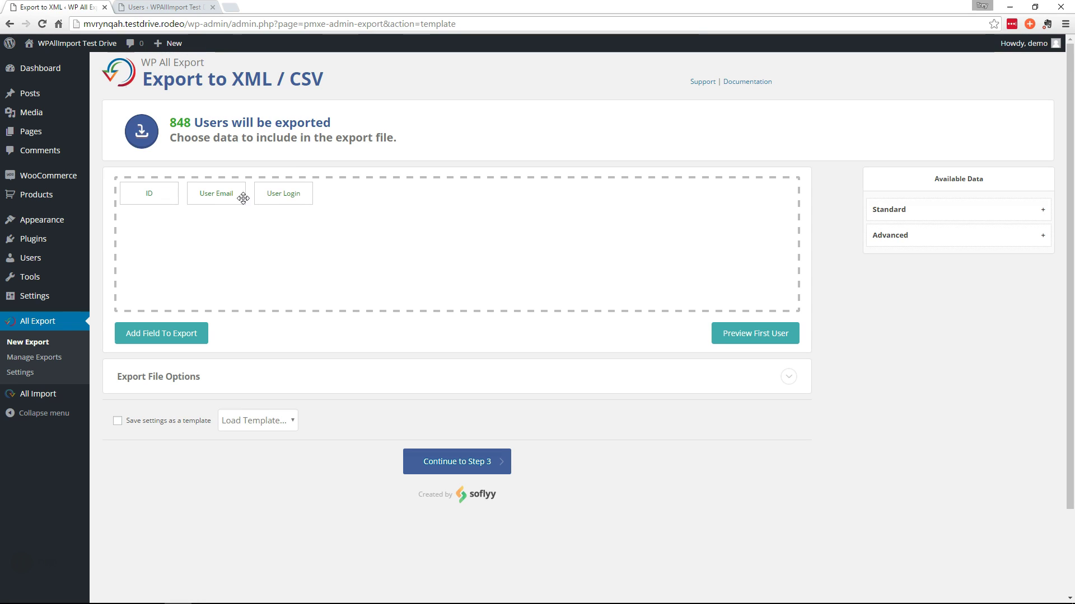
# Add the Standard fields First Name and Last Name beside ID, User Email and User Login.
pyautogui.click(902, 210)
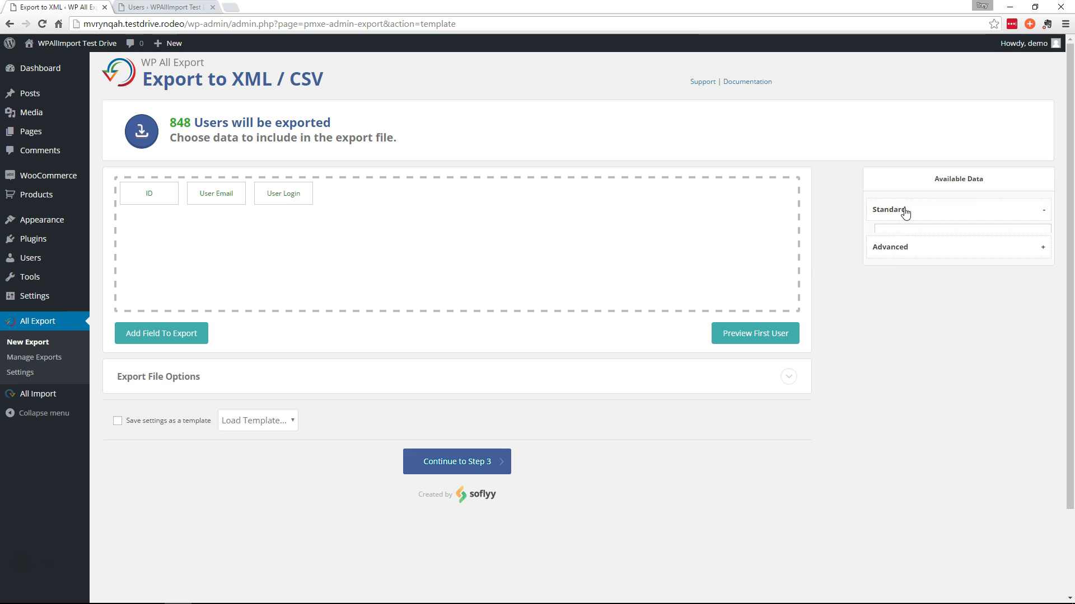
pyautogui.scroll(-1, 835, 294)
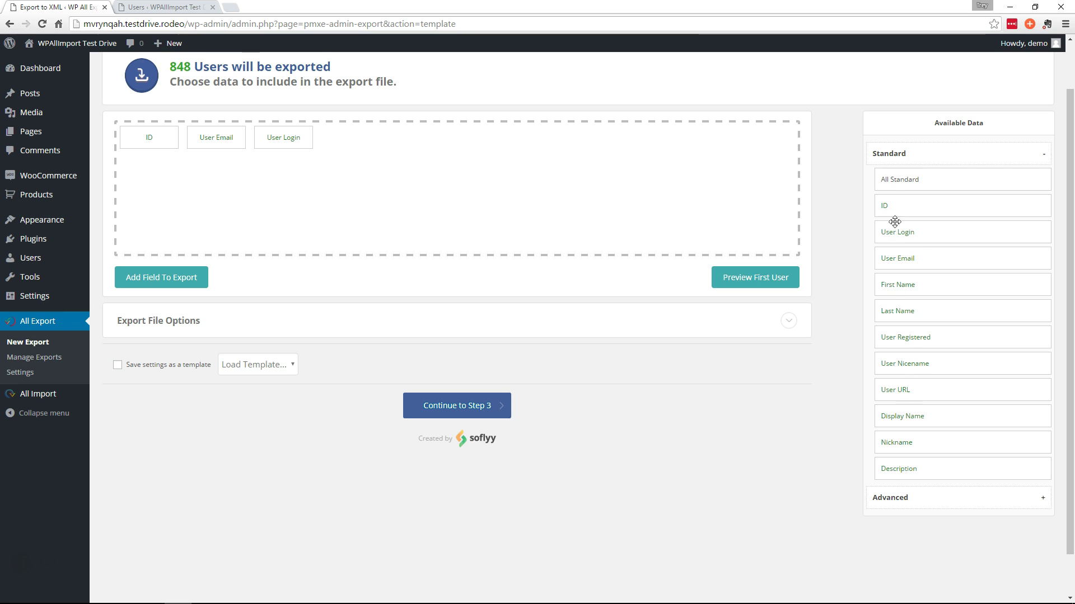
pyautogui.click(899, 156)
pyautogui.click(898, 179)
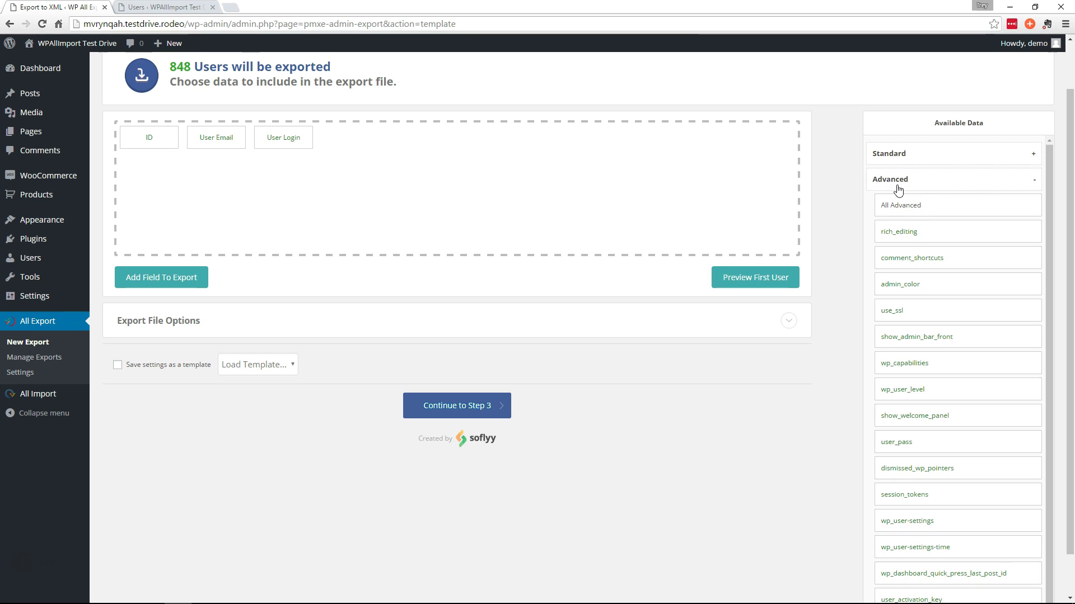
pyautogui.scroll(-2, 934, 273)
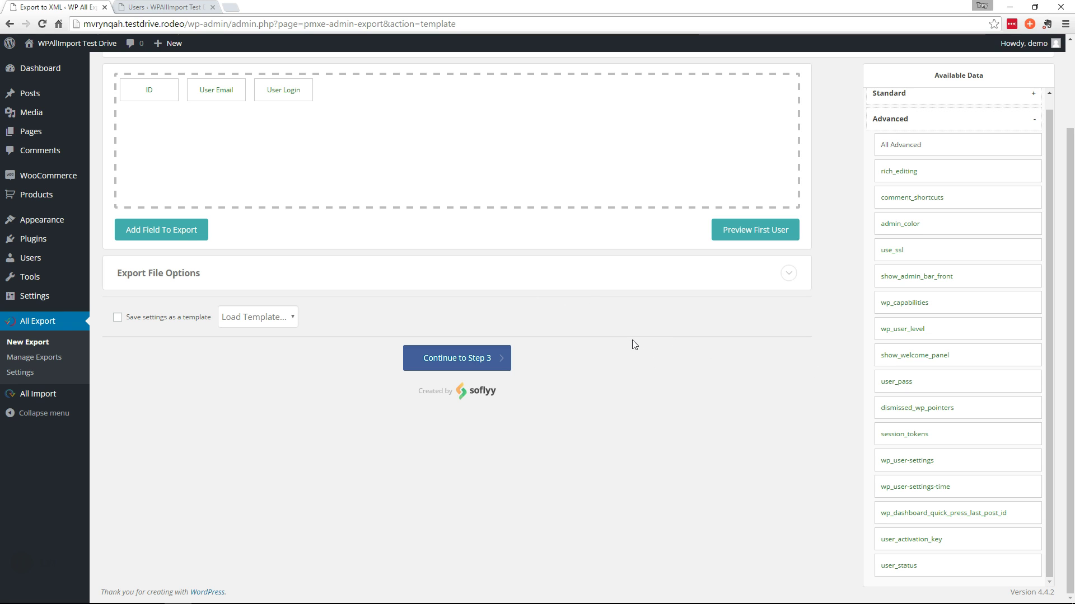
pyautogui.scroll(2, 583, 434)
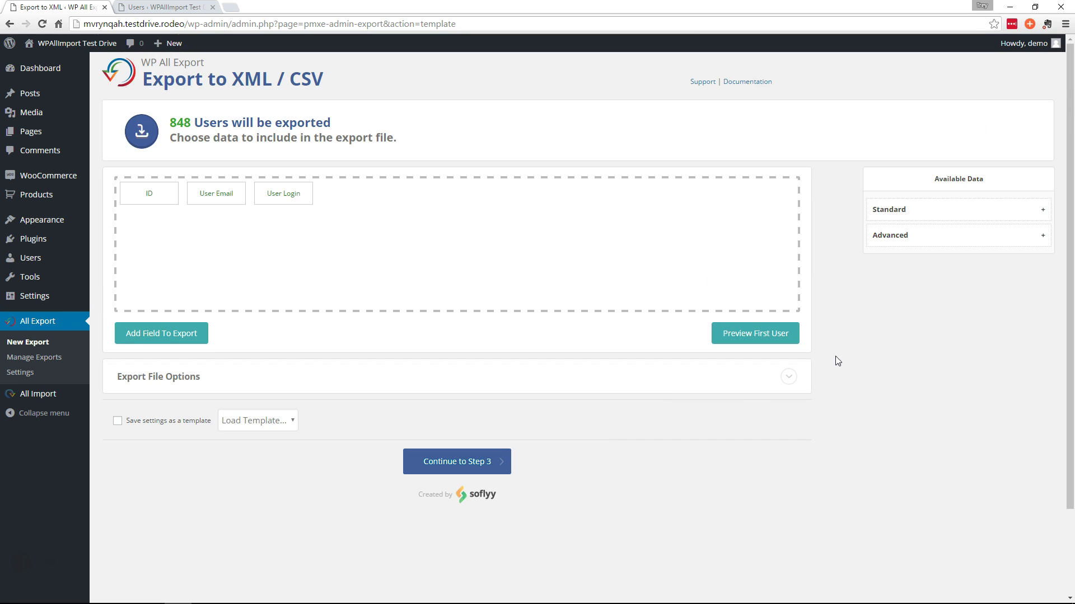
pyautogui.click(921, 211)
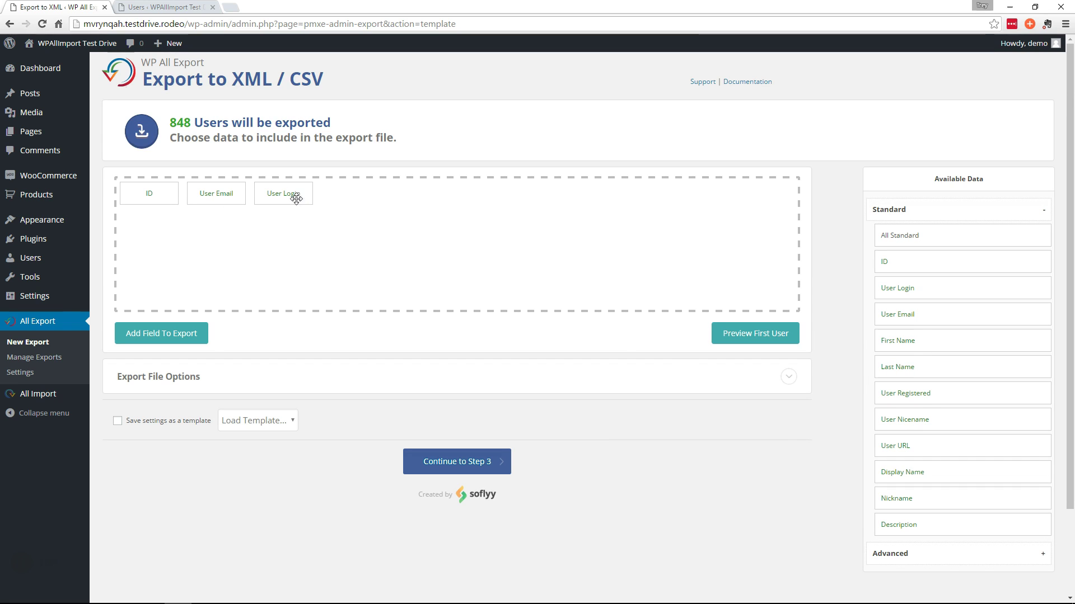
pyautogui.moveTo(890, 342); pyautogui.dragTo(448, 246)
pyautogui.moveTo(898, 368); pyautogui.dragTo(426, 213)
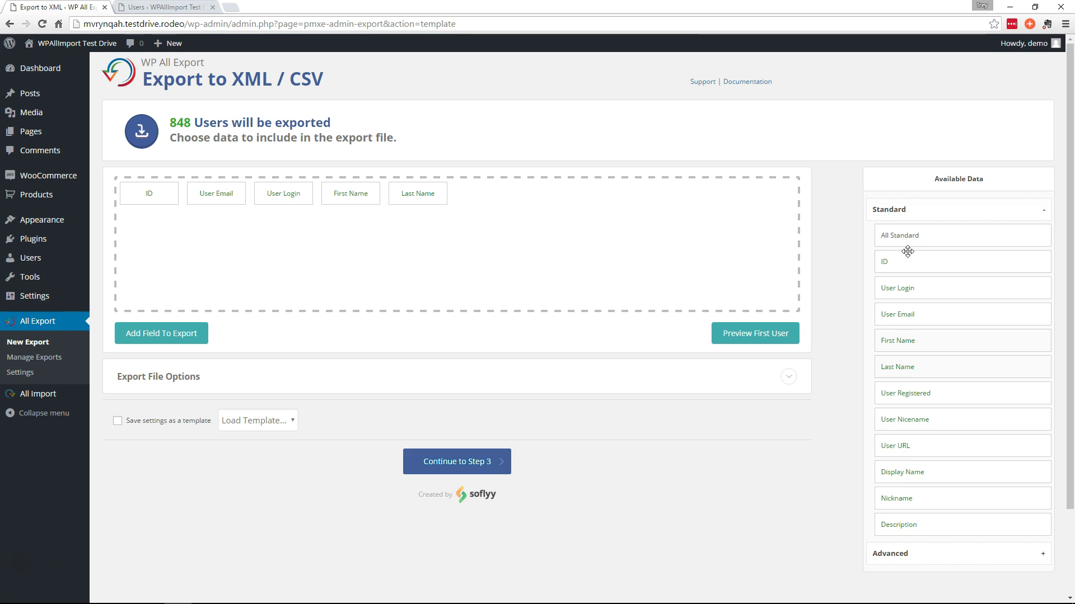
pyautogui.click(447, 461)
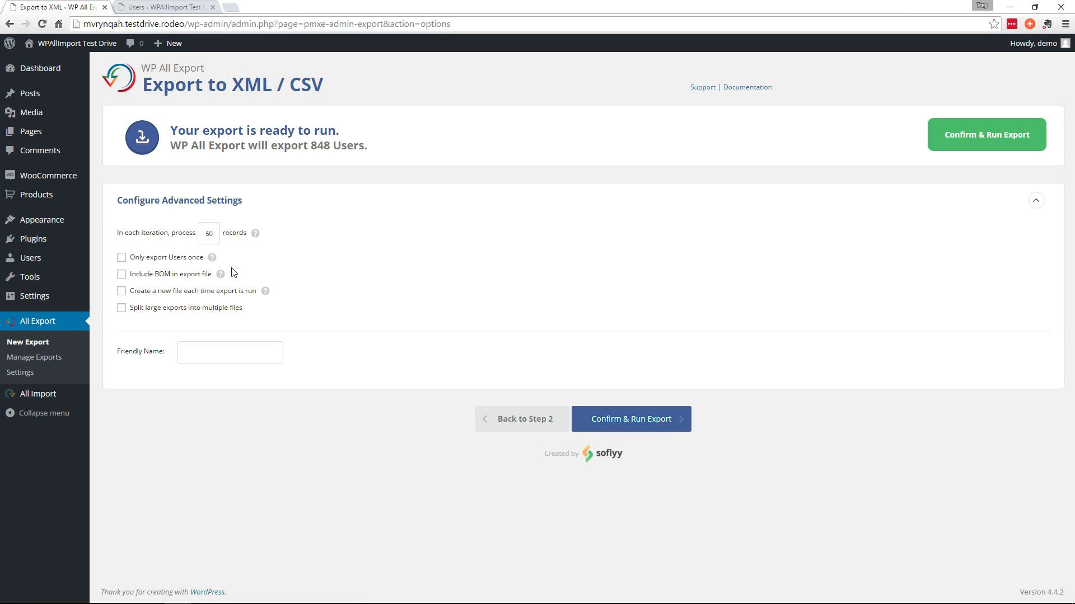
# Run the 848-user export, download its import bundle zip, and go to the destination site.
pyautogui.click(628, 419)
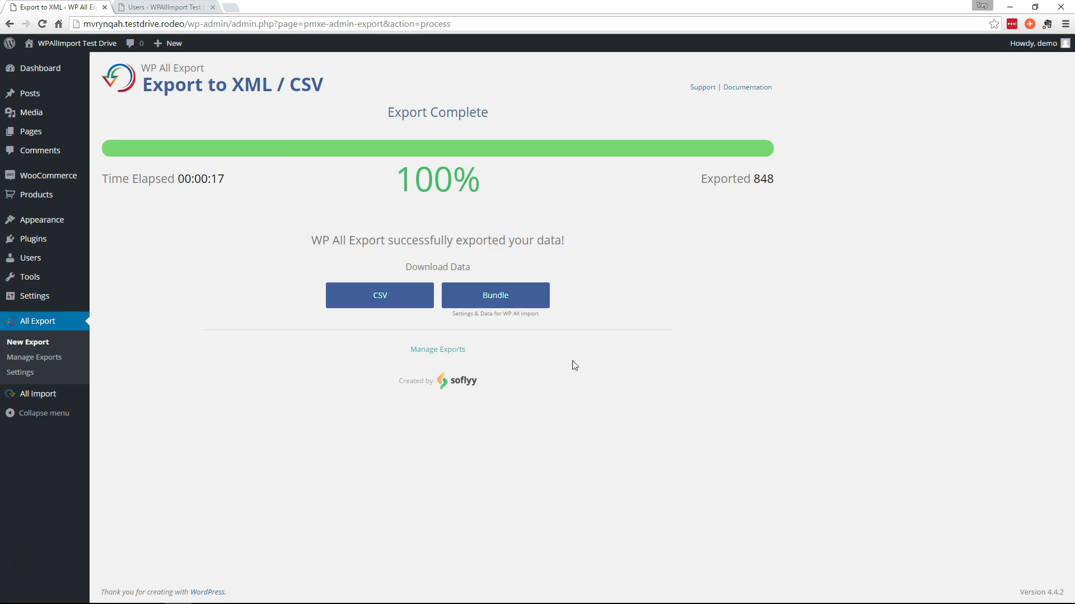
pyautogui.click(495, 300)
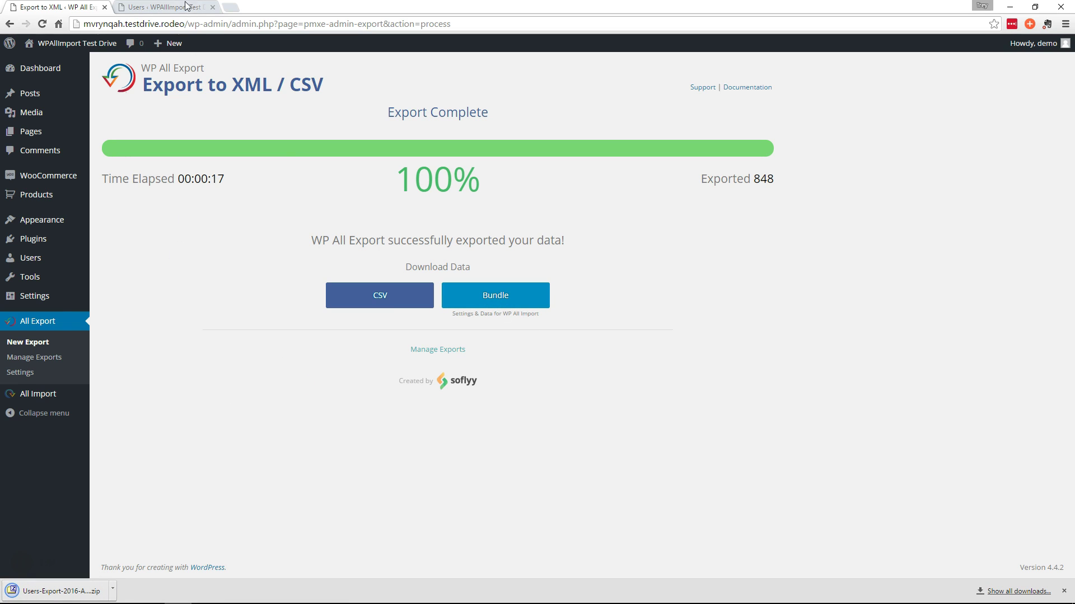
pyautogui.click(165, 6)
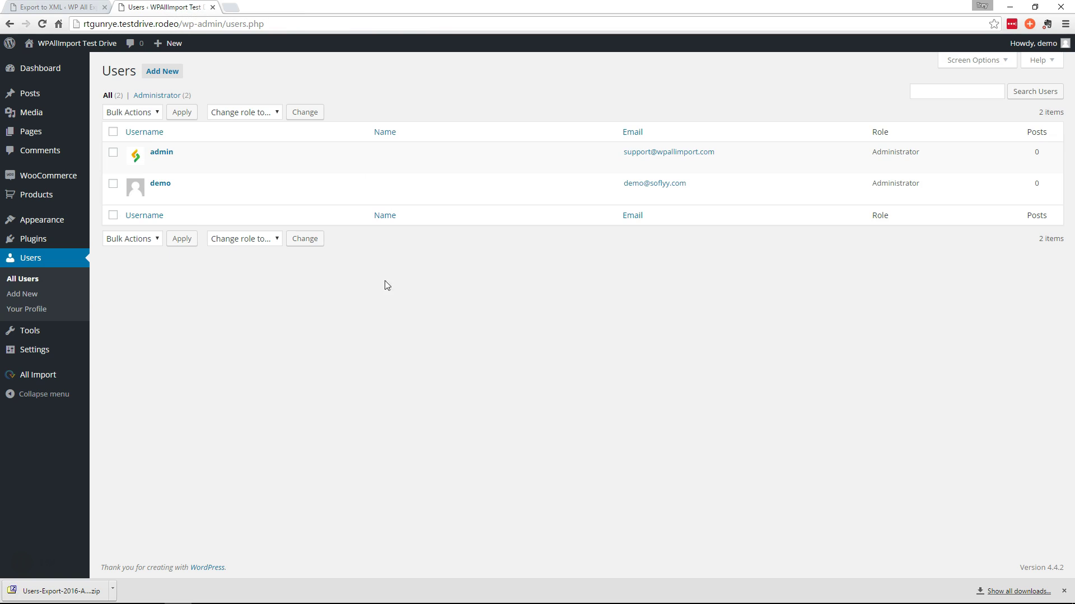
# Upload Users-Export-2016-April-04-2051.zip to a new import as new Users and skip to Step 4.
pyautogui.click(101, 377)
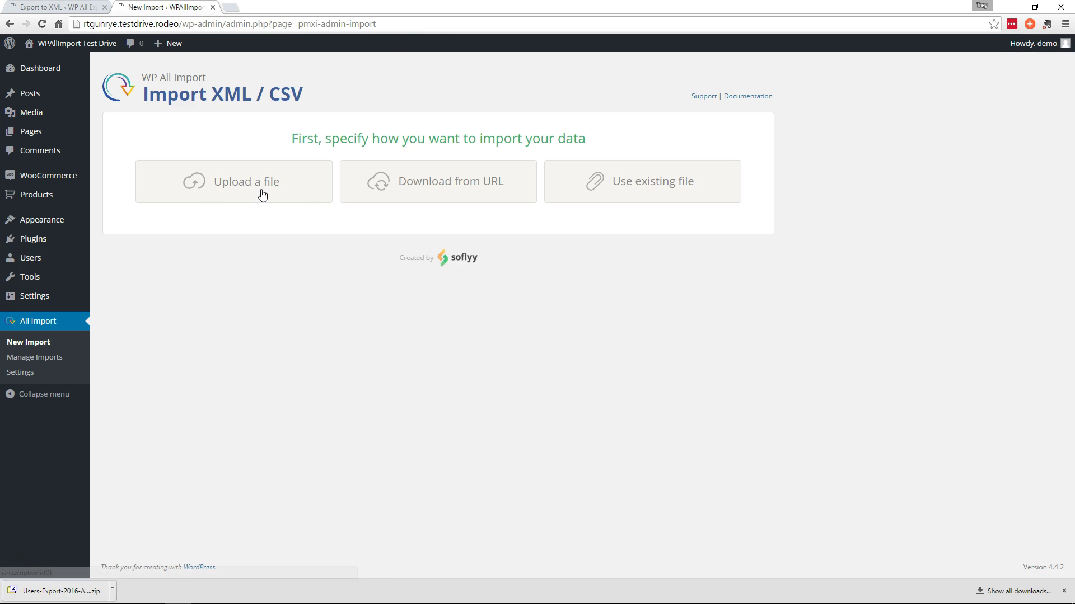
pyautogui.click(261, 195)
pyautogui.doubleClick(296, 159)
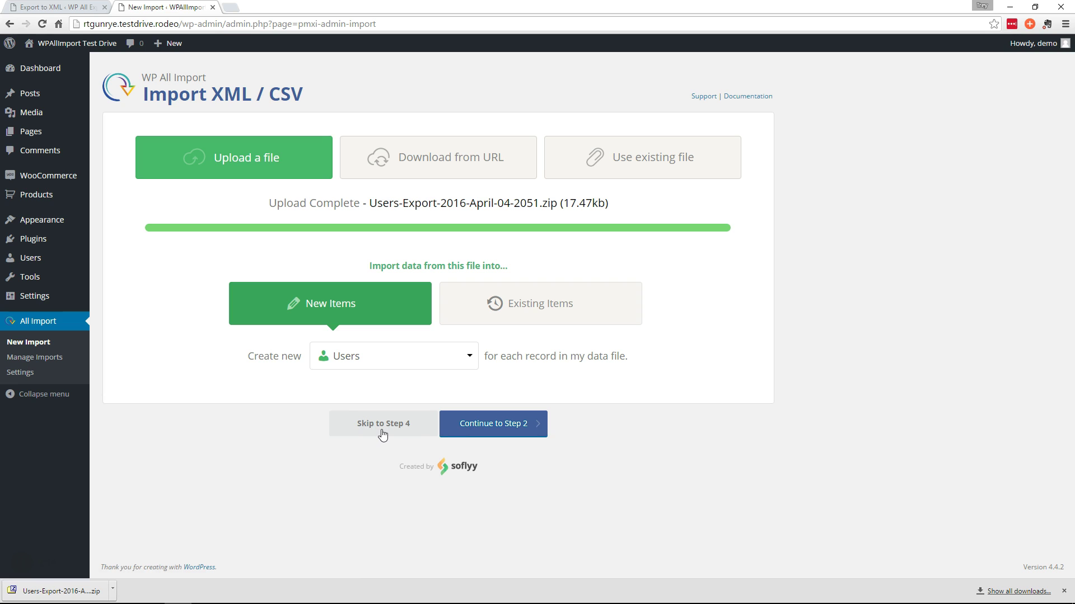
pyautogui.click(383, 424)
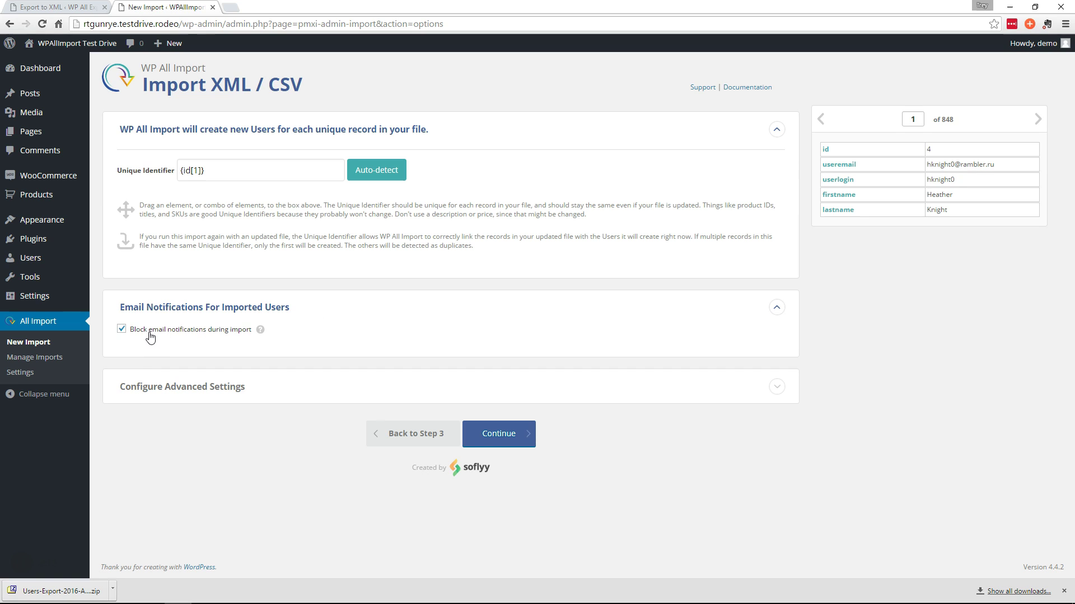
# Run the import of all 848 users with email notifications left blocked.
pyautogui.moveTo(258, 332)
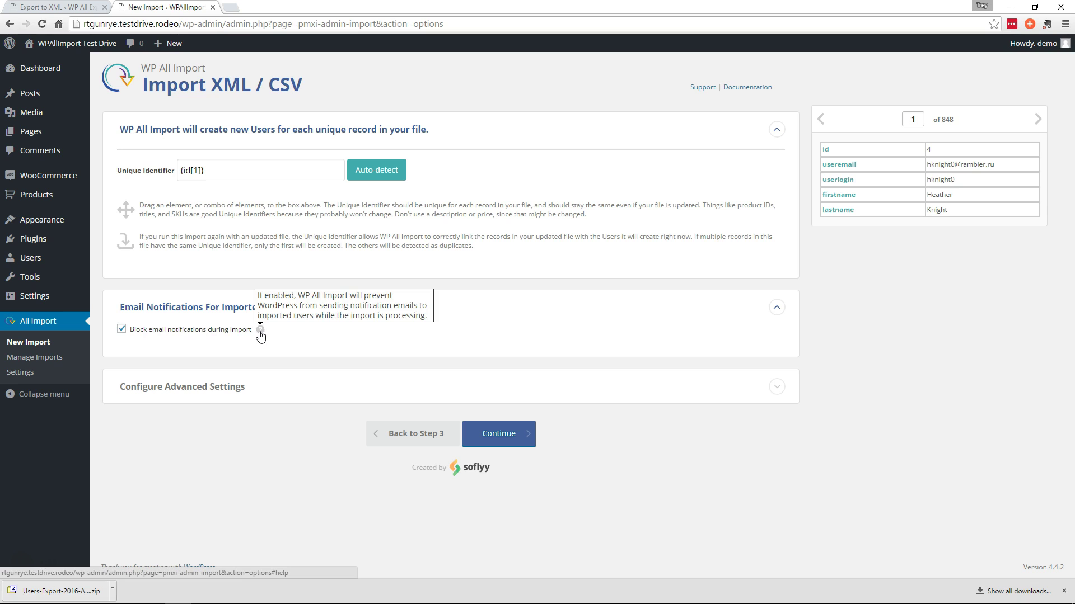
pyautogui.click(121, 329)
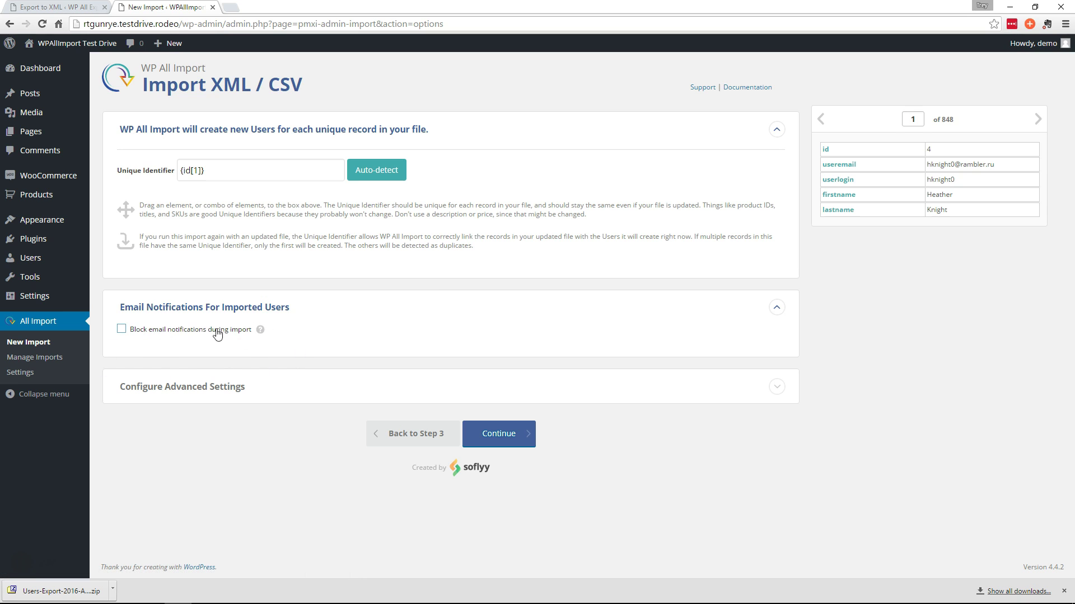
pyautogui.click(123, 330)
pyautogui.click(510, 436)
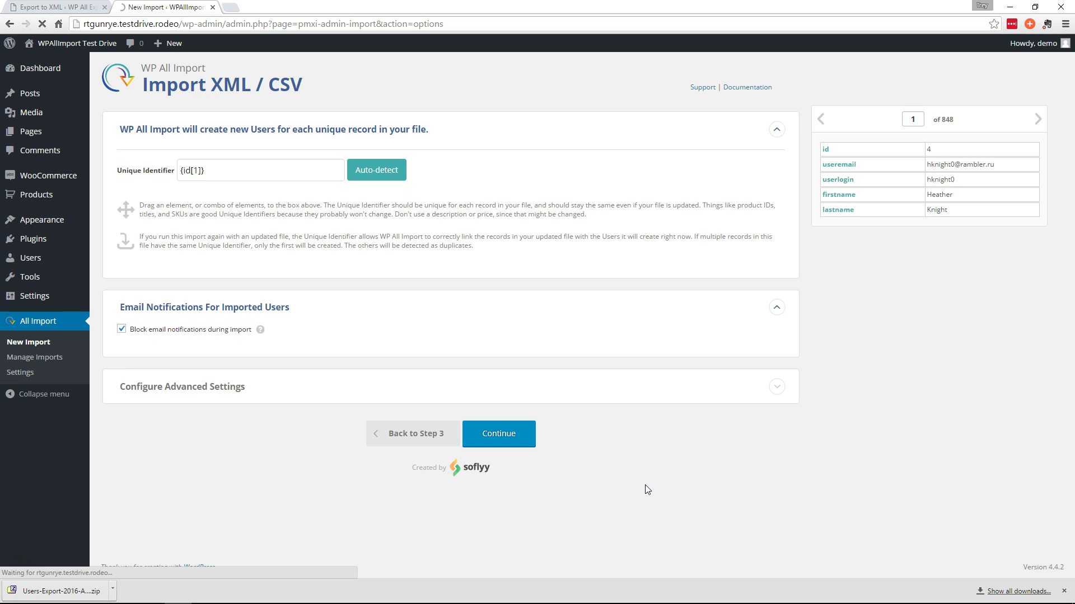
pyautogui.click(694, 159)
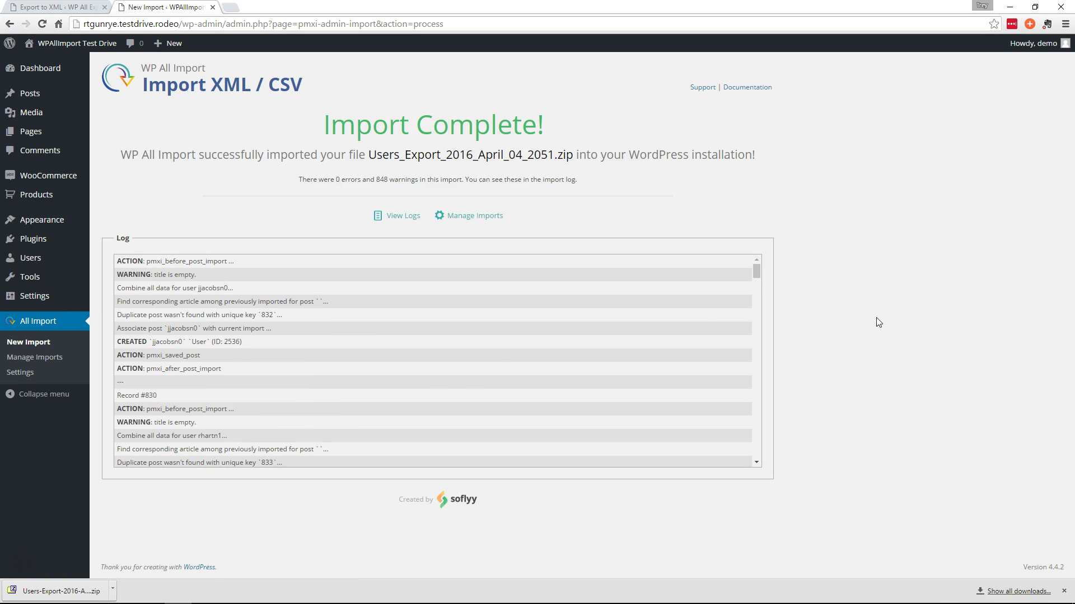
# Check the destination Users list shows 850 users: 2 administrators and 848 subscribers.
pyautogui.click(56, 261)
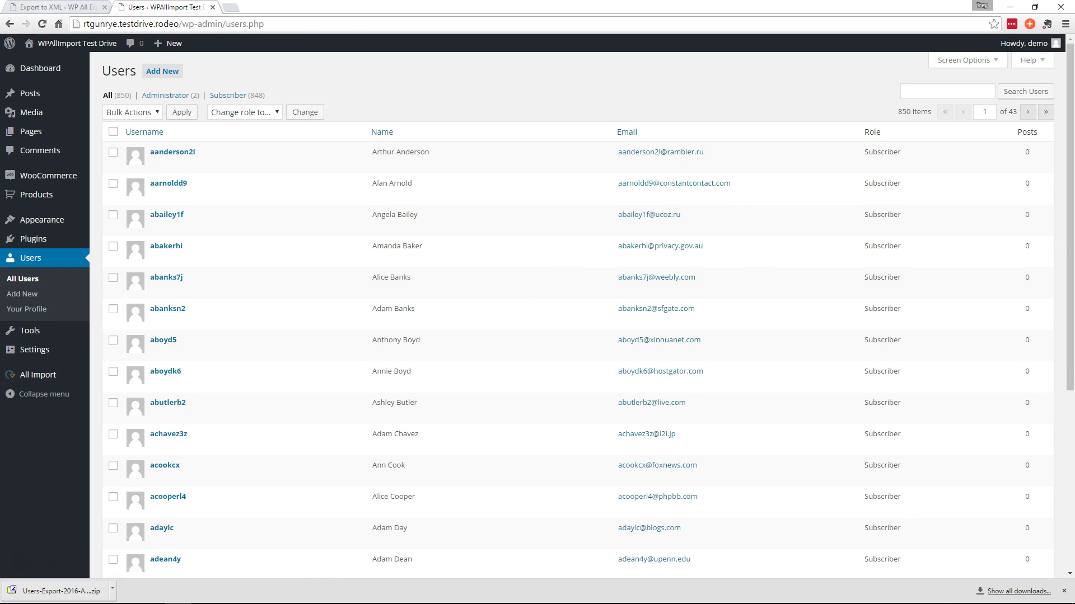
pyautogui.hotkey('ctrl', 'Tab')
pyautogui.hotkey('ctrl', 'Tab')
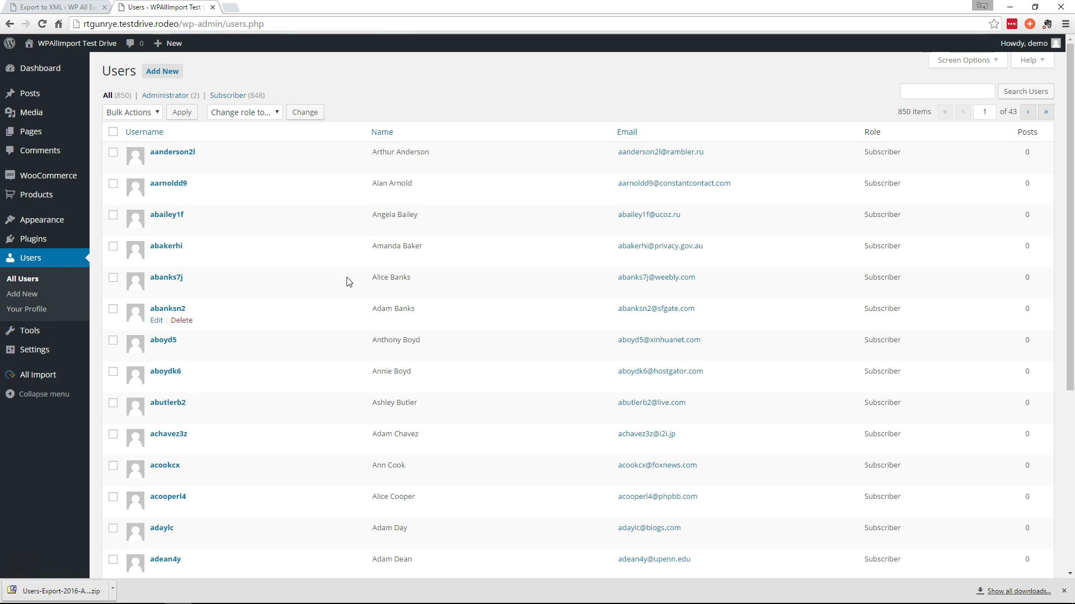